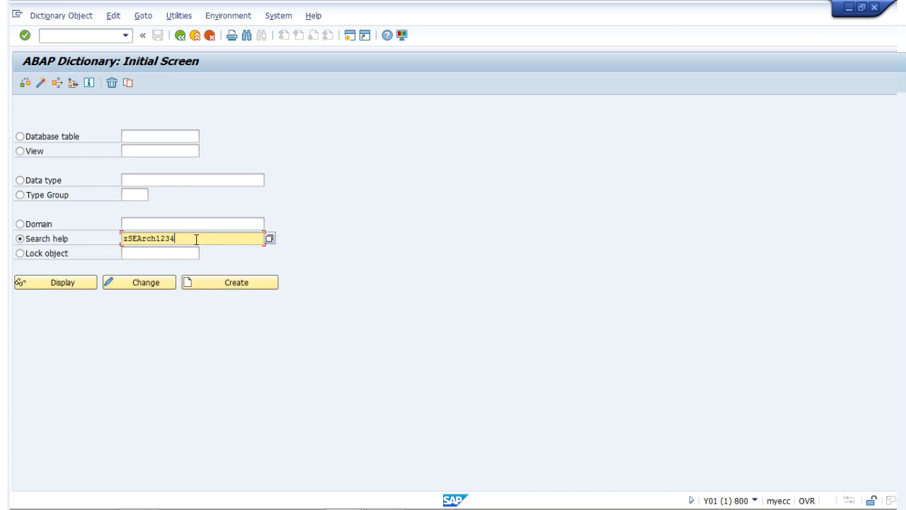
# Create ZSEARCH1234 as an elementary search help with the short description "search help"
pyautogui.click(233, 285)
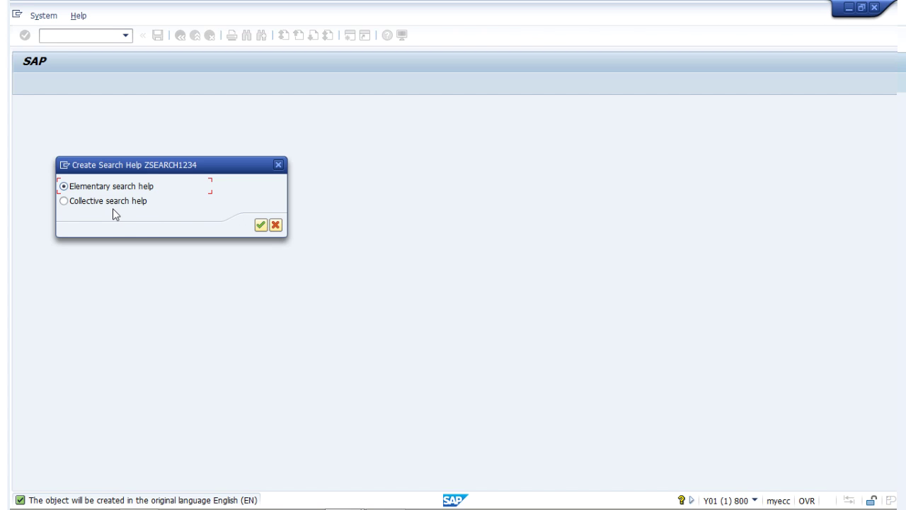
pyautogui.click(261, 224)
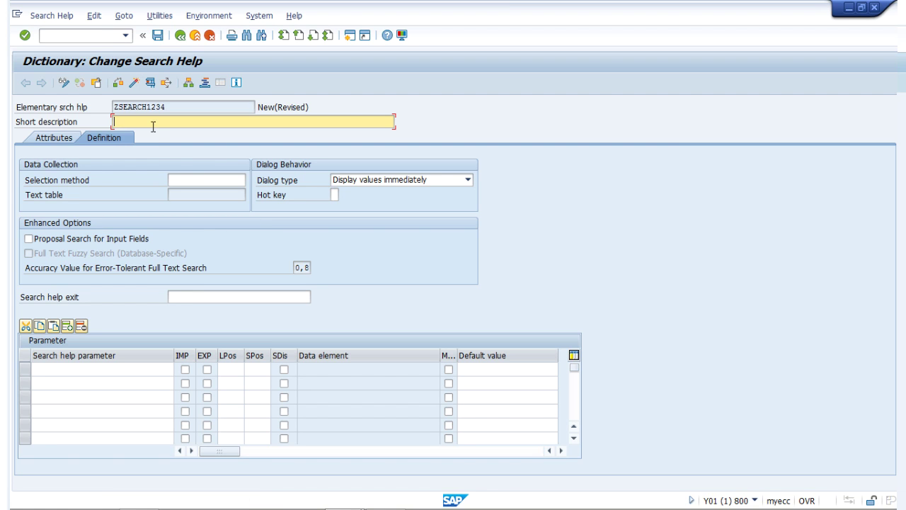
pyautogui.write('search help')
# Set the search help's selection method to the table ZNEWTABLE
pyautogui.click(199, 185)
pyautogui.press('Return')
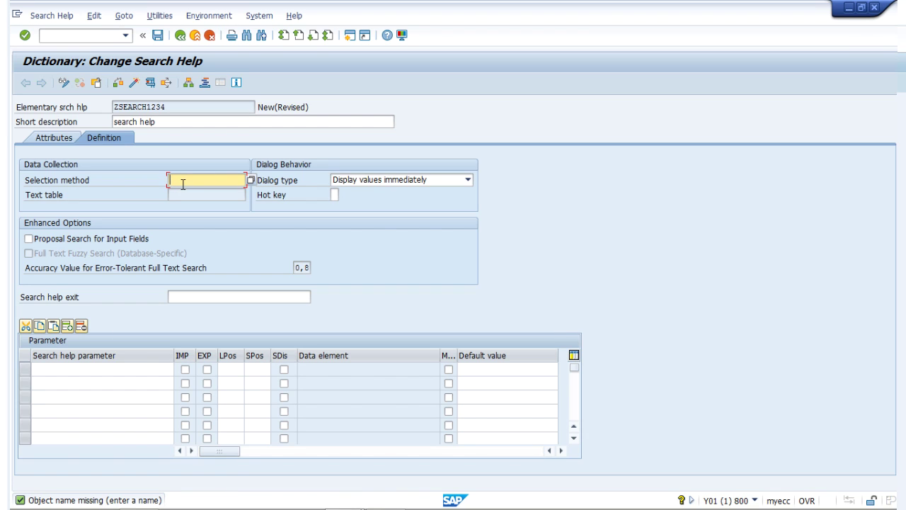
pyautogui.write('z')
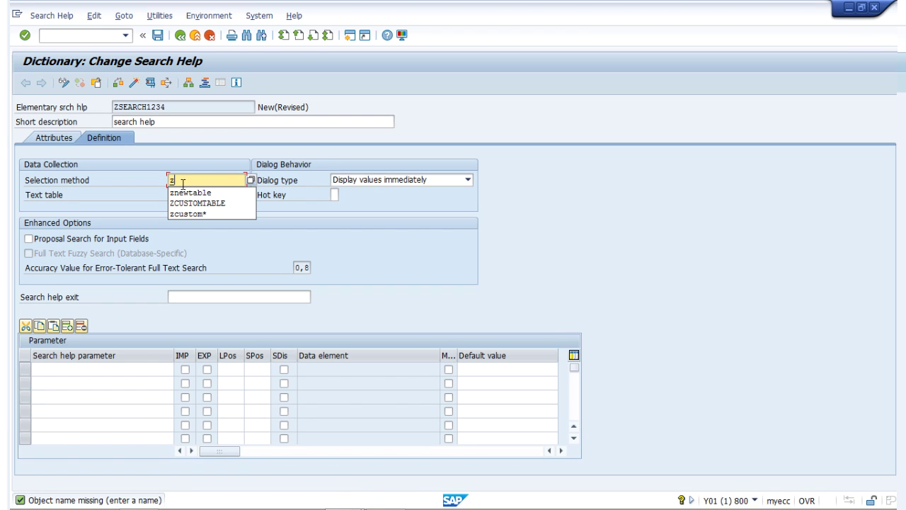
pyautogui.click(191, 192)
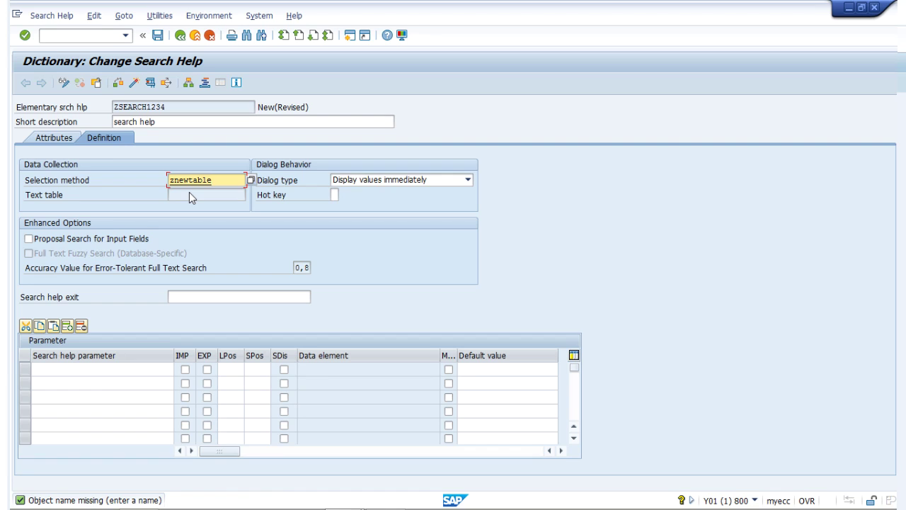
pyautogui.press('Return')
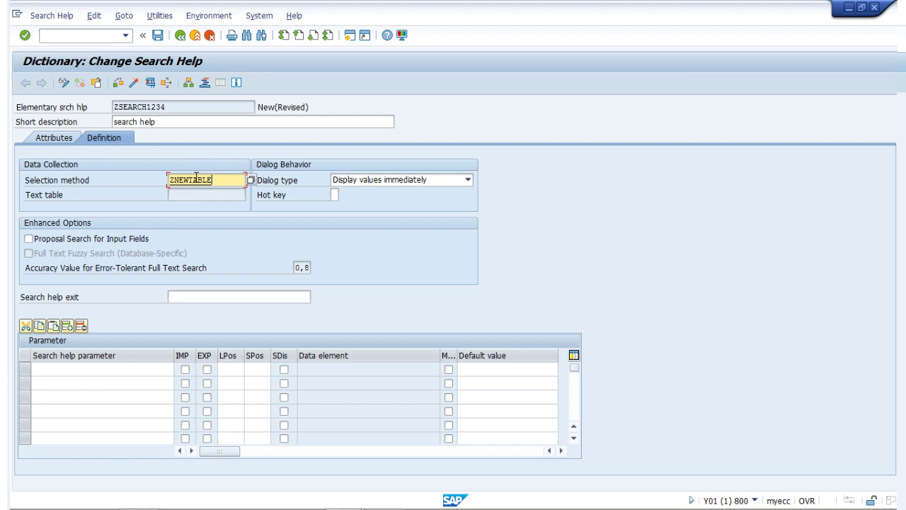
# Open the definition of the selection method table ZNEWTABLE, saving the search help before leaving it
pyautogui.press('F3')
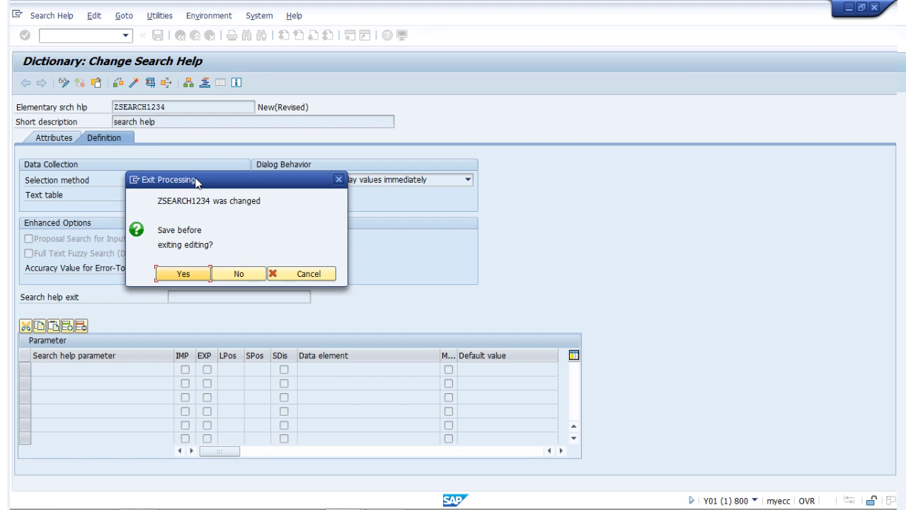
pyautogui.click(180, 271)
pyautogui.click(234, 313)
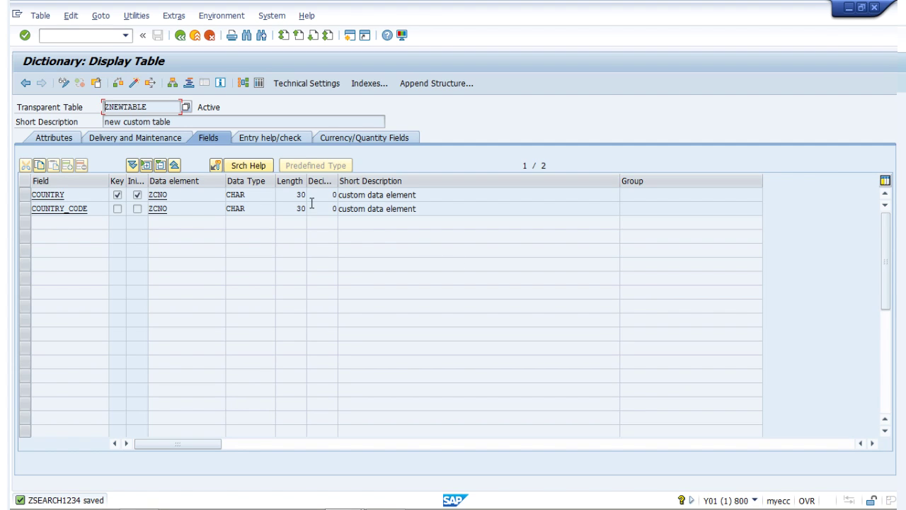
# Display all entries of ZNEWTABLE without selection restrictions and return to the search help definition
pyautogui.click(138, 16)
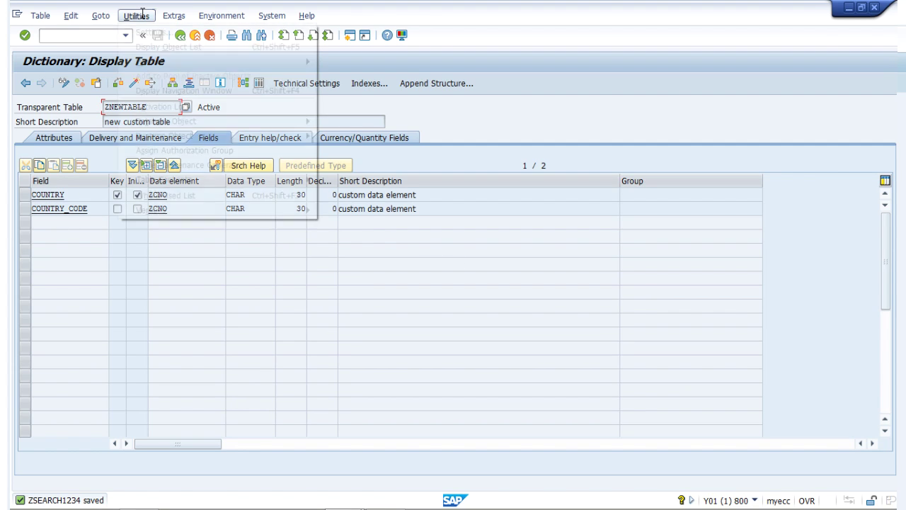
pyautogui.moveTo(242, 179)
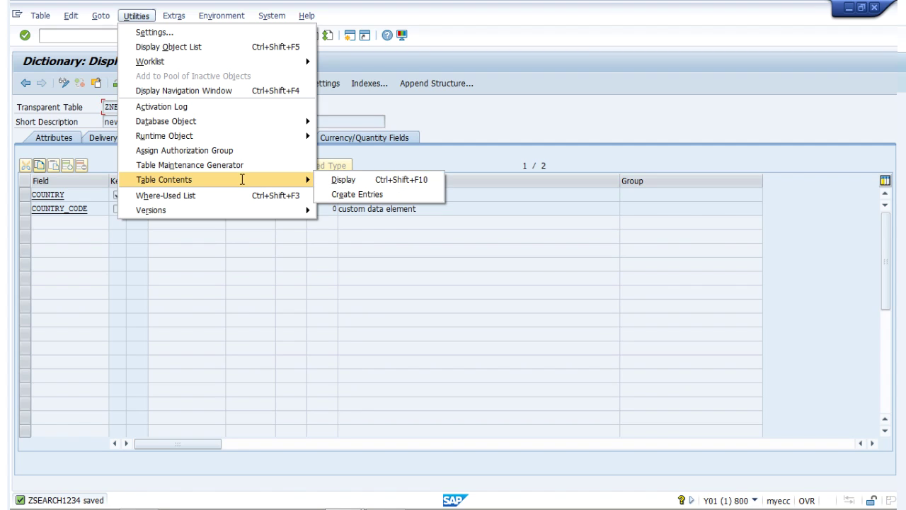
pyautogui.click(332, 179)
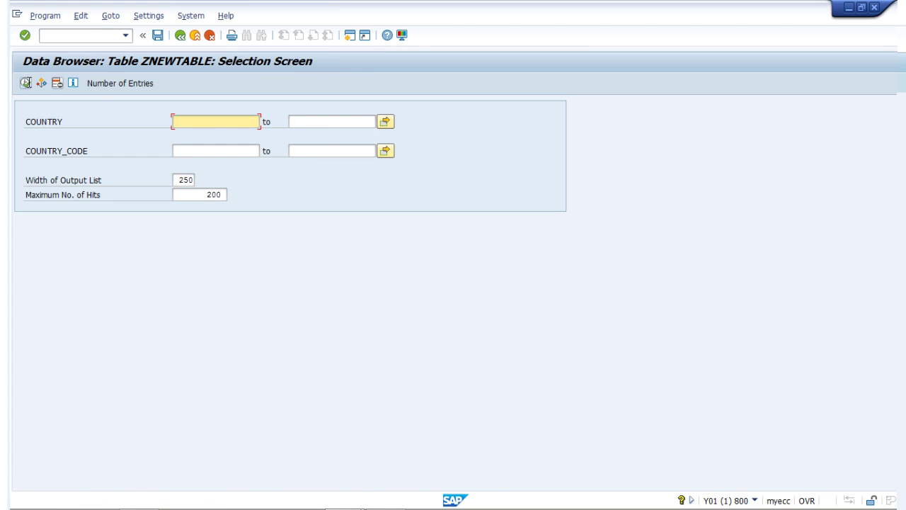
pyautogui.click(25, 83)
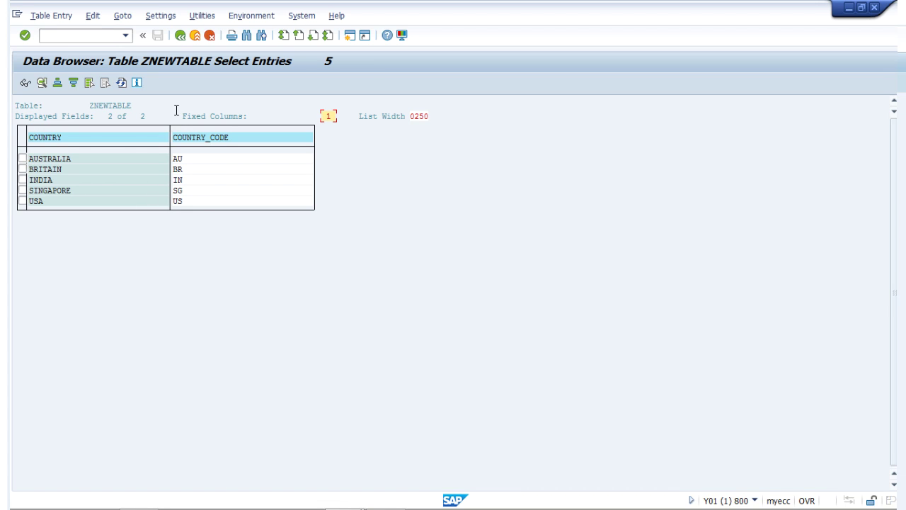
pyautogui.click(180, 36)
pyautogui.click(180, 36)
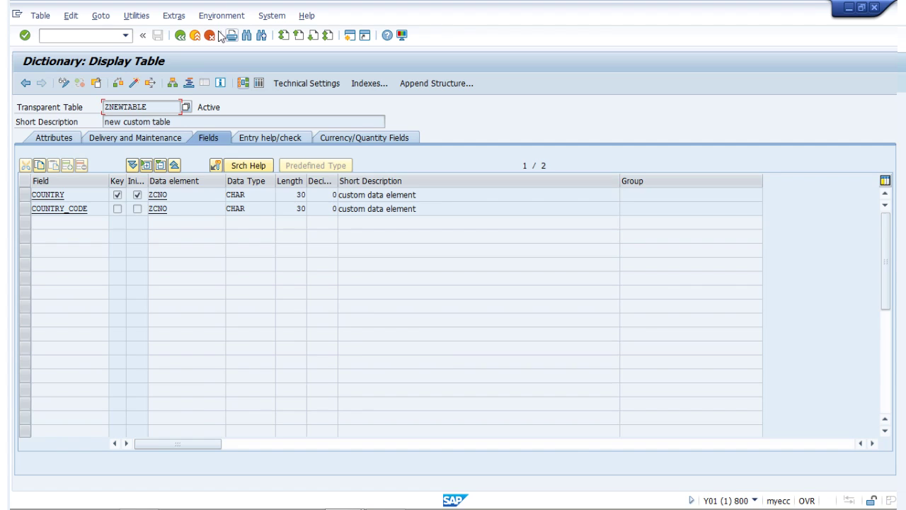
pyautogui.click(181, 36)
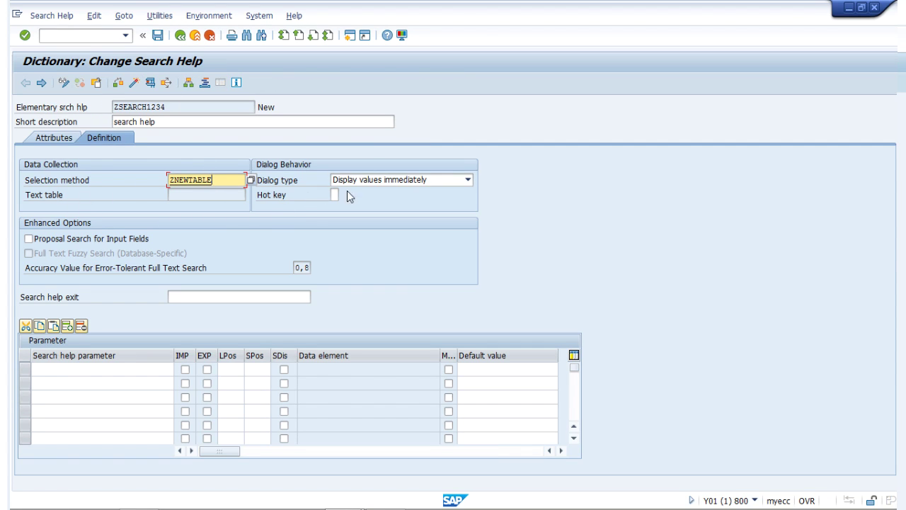
# Choose "Display values immediately" as the search help's dialog type
pyautogui.click(381, 181)
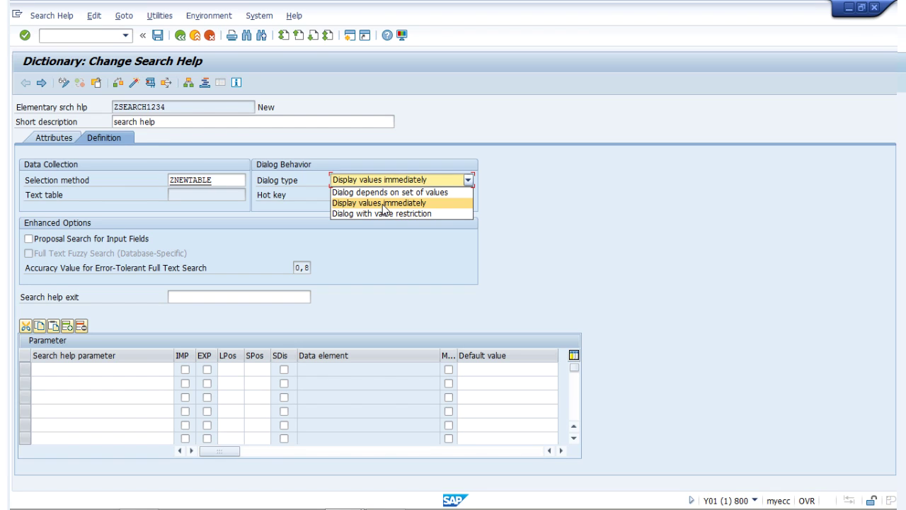
pyautogui.click(383, 203)
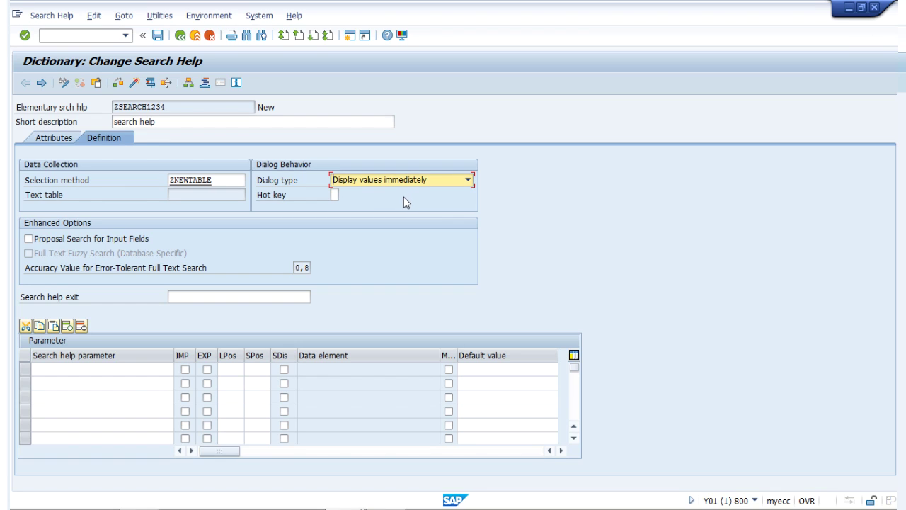
# Copy the field name COUNTRY from the ZNEWTABLE definition into the first search help parameter row
pyautogui.click(97, 372)
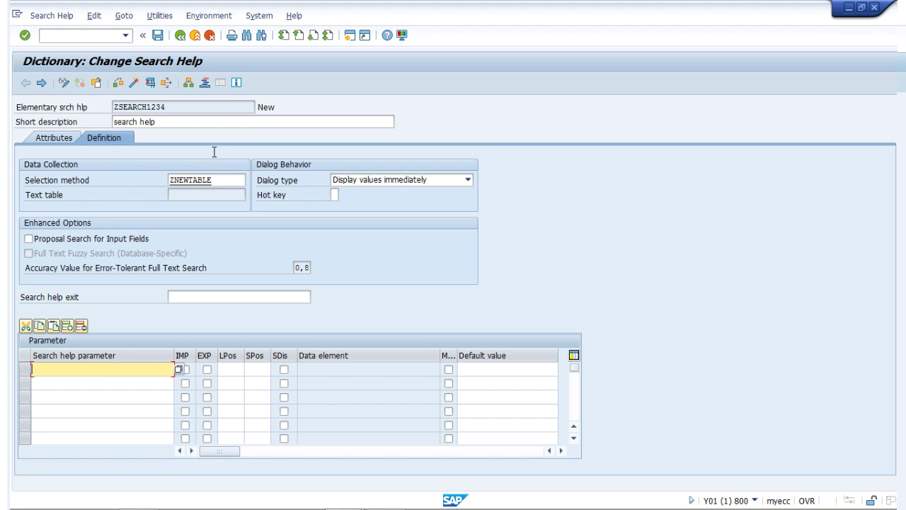
pyautogui.doubleClick(199, 175)
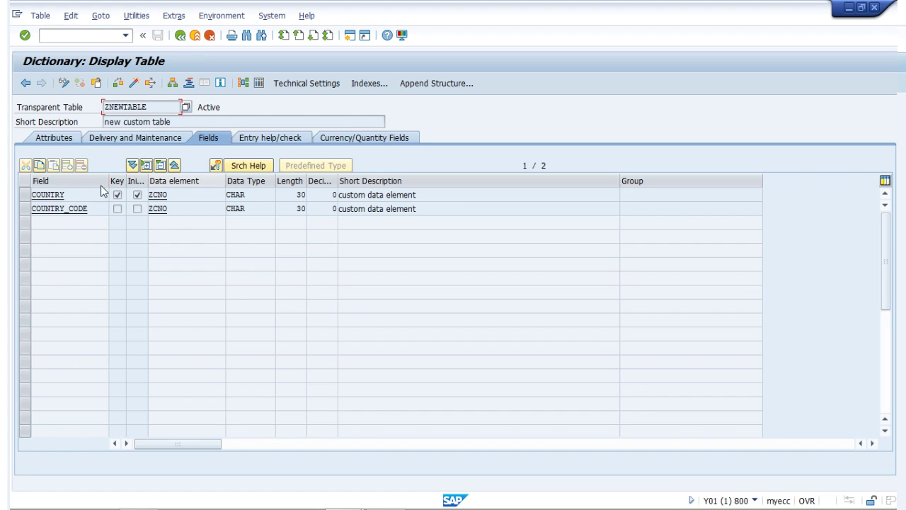
pyautogui.moveTo(66, 195); pyautogui.dragTo(32, 195)
pyautogui.hotkey('ctrl', 'c')
pyautogui.click(35, 195)
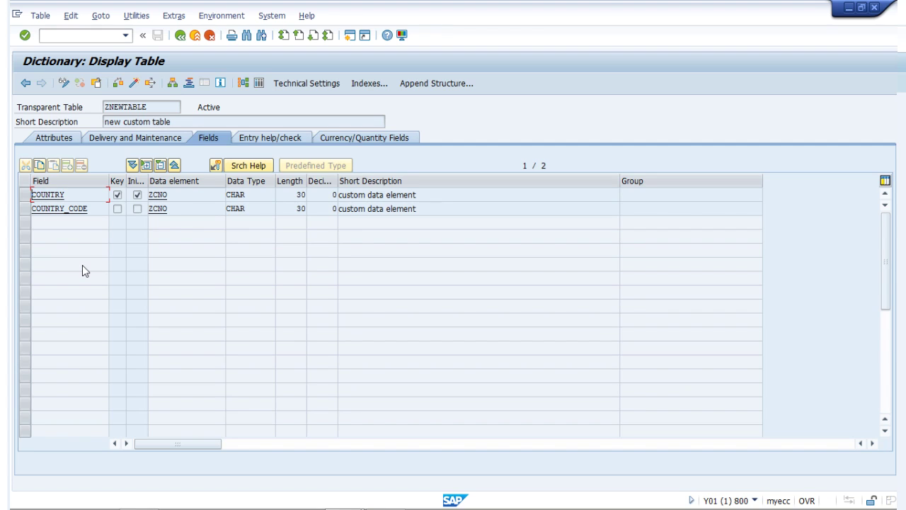
pyautogui.click(181, 36)
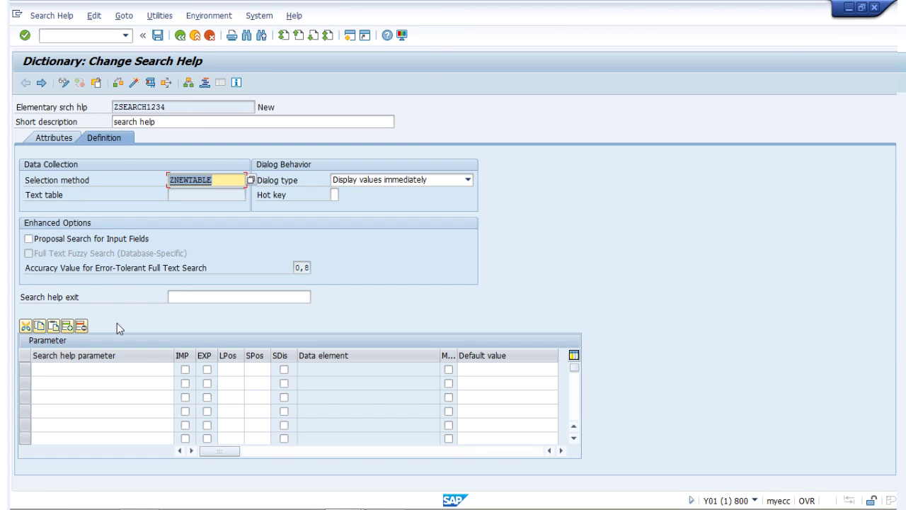
pyautogui.click(81, 368)
pyautogui.hotkey('ctrl', 'v')
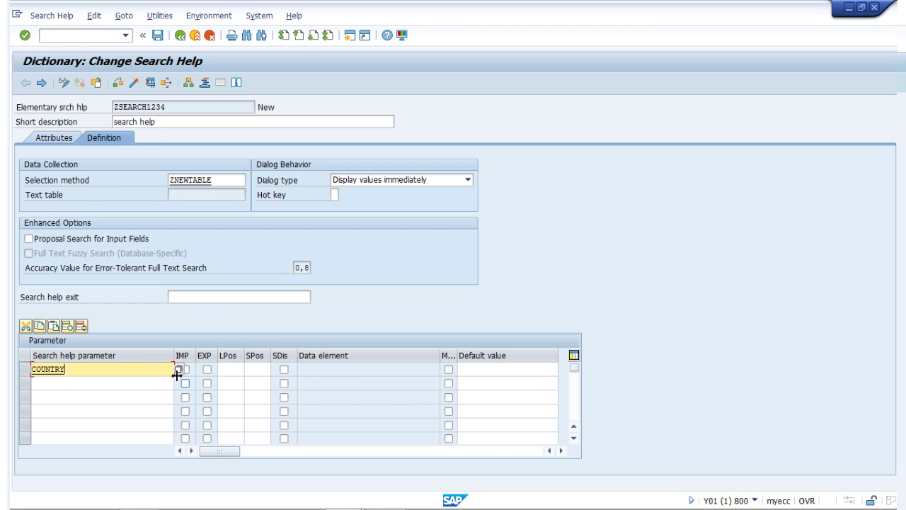
pyautogui.press('Return')
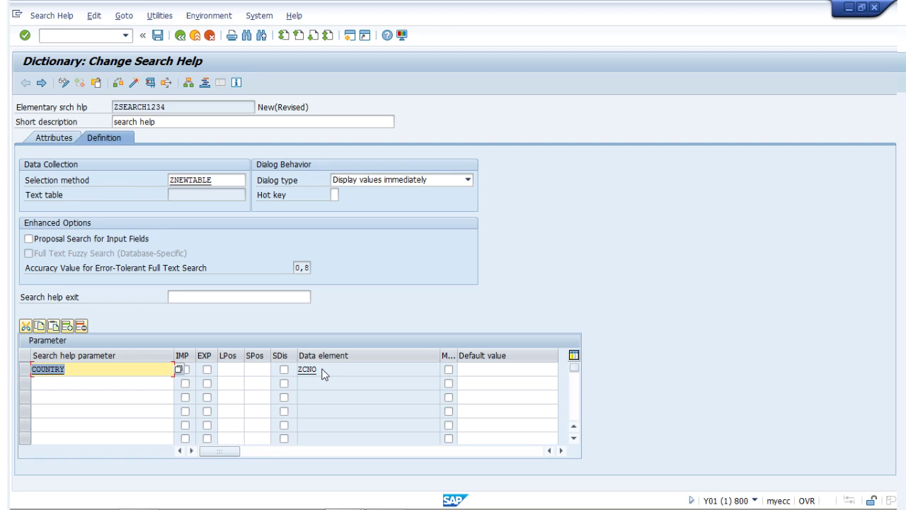
# Save the search help, check the COUNTRY field's data element in ZNEWTABLE and compare it with the parameter's data element
pyautogui.click(186, 184)
pyautogui.press('F3')
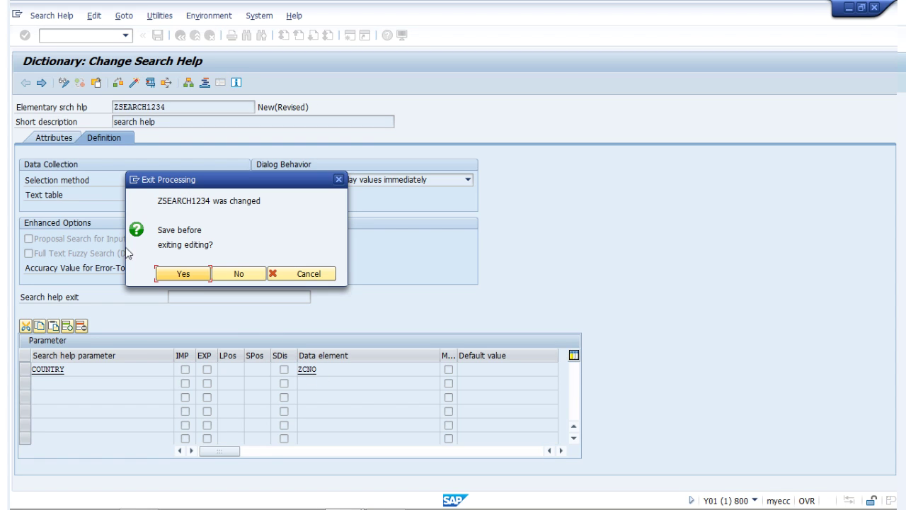
pyautogui.click(183, 273)
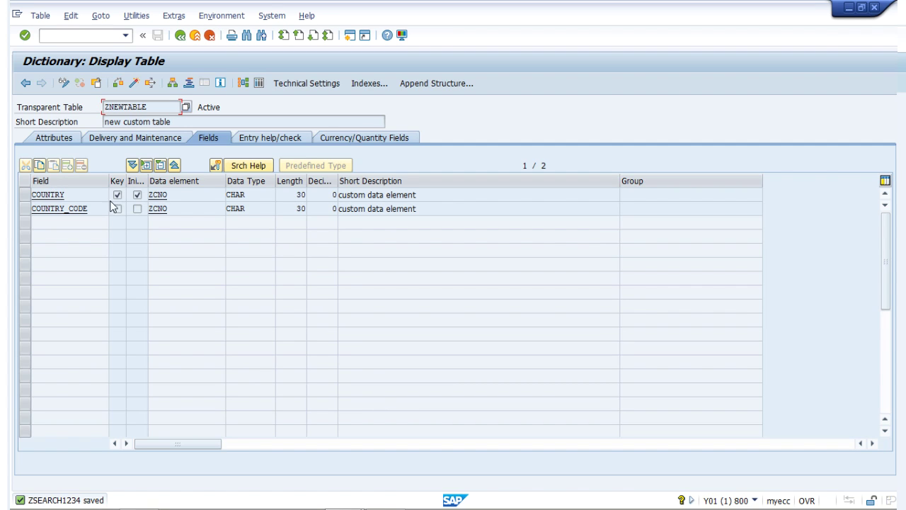
pyautogui.click(180, 34)
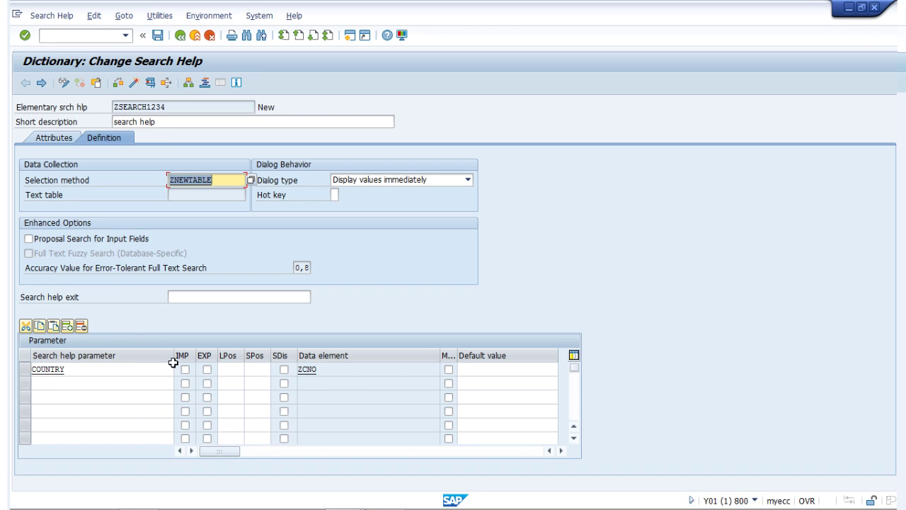
pyautogui.moveTo(323, 368); pyautogui.dragTo(297, 368)
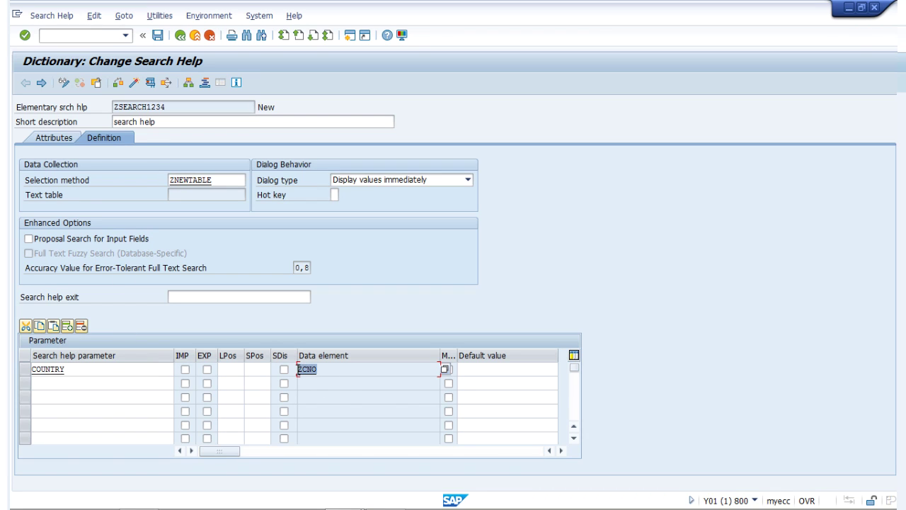
pyautogui.click(298, 369)
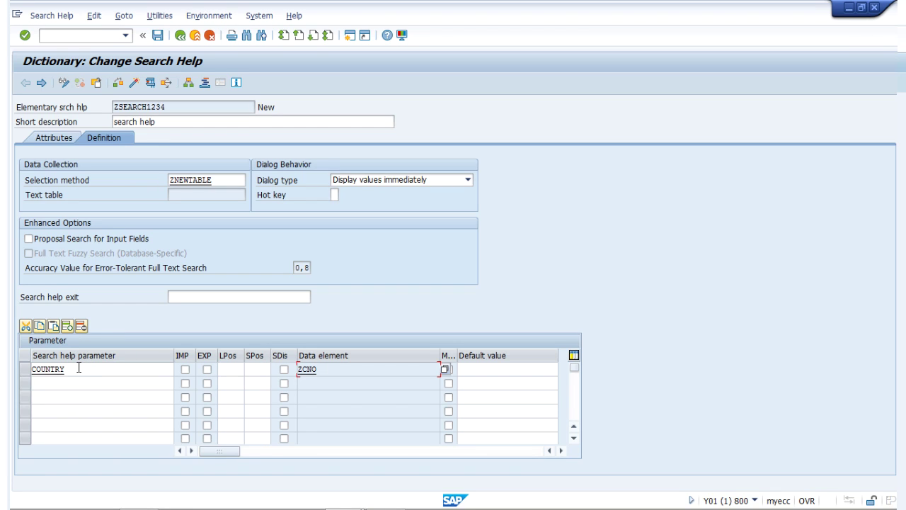
# Mark the COUNTRY parameter as import and export, set its LPos and SPos to 1, and save the search help
pyautogui.click(184, 369)
pyautogui.click(207, 369)
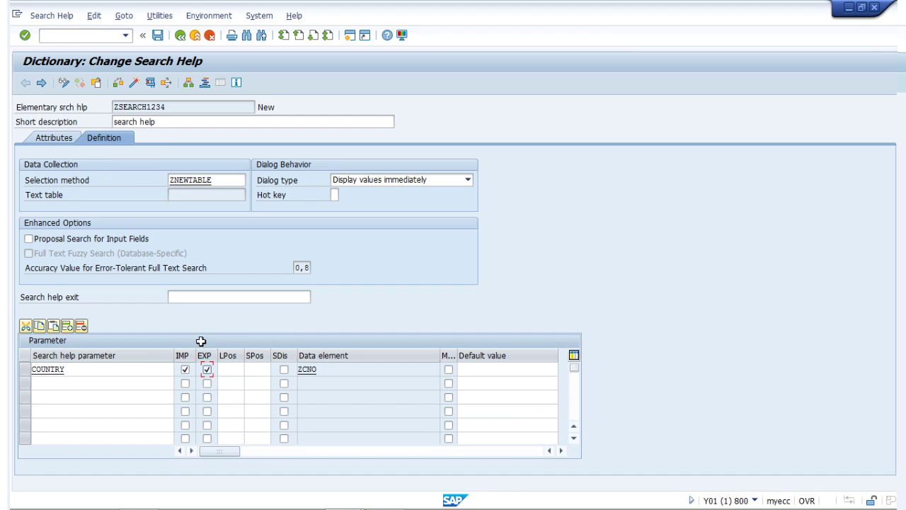
pyautogui.click(231, 369)
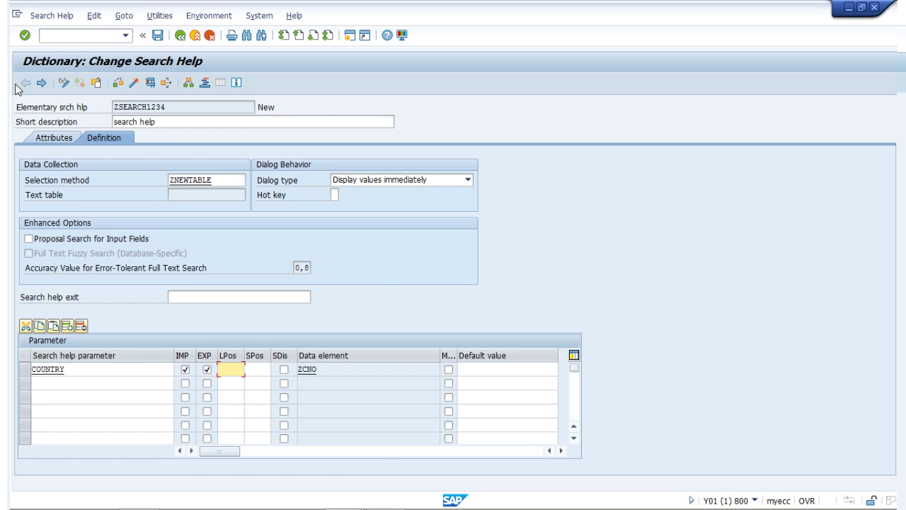
pyautogui.write('1')
pyautogui.press('Tab')
pyautogui.write('1')
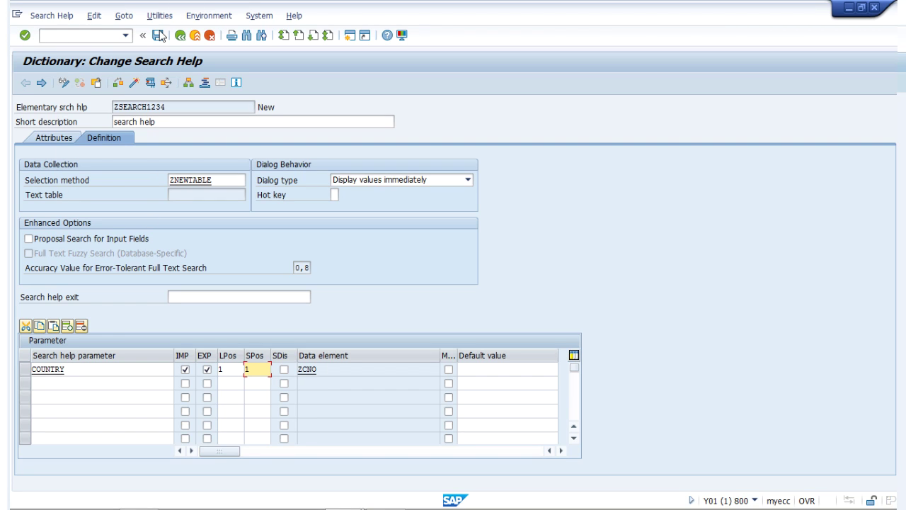
pyautogui.click(157, 35)
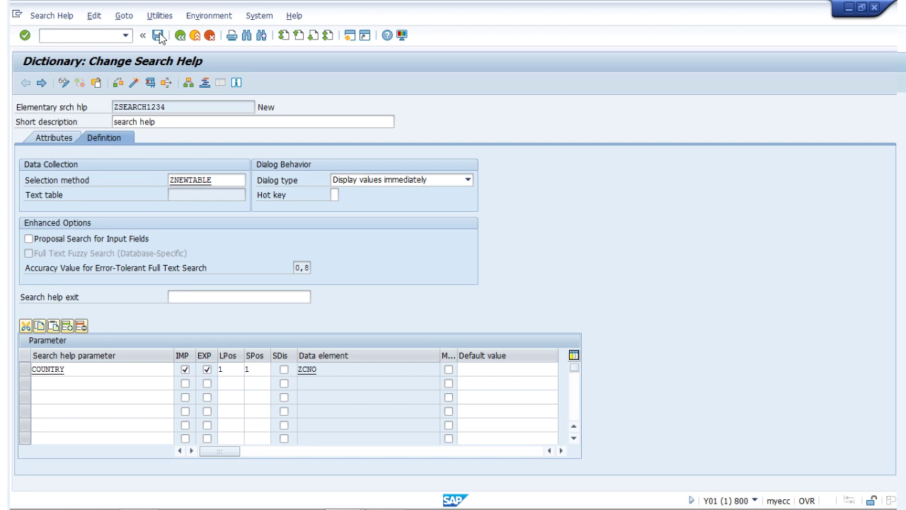
# Copy the field name COUNTRY_CODE from the ZNEWTABLE definition into the second search help parameter row
pyautogui.click(206, 180)
pyautogui.doubleClick(206, 180)
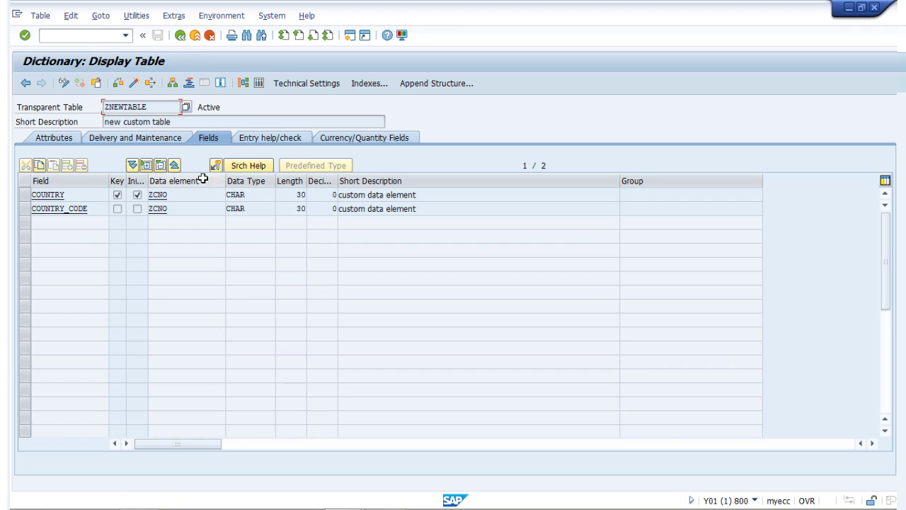
pyautogui.moveTo(106, 208); pyautogui.dragTo(32, 204)
pyautogui.hotkey('ctrl', 'c')
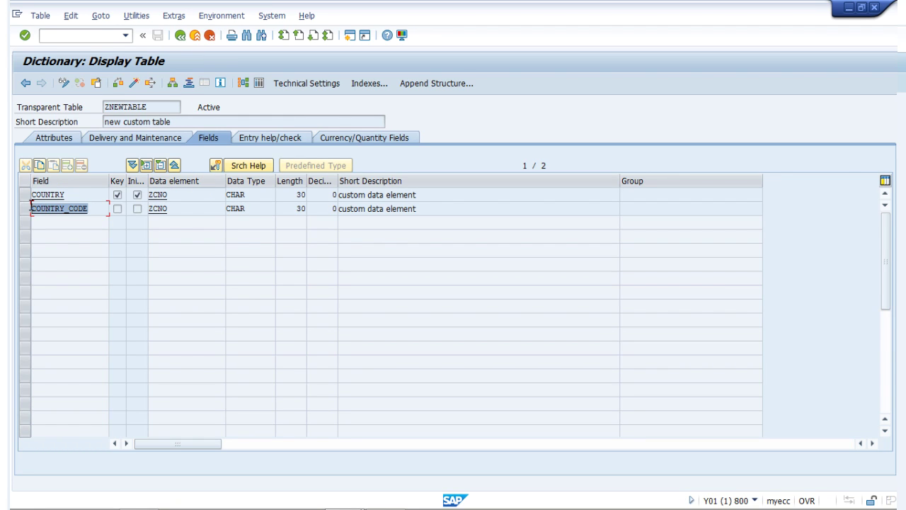
pyautogui.click(31, 204)
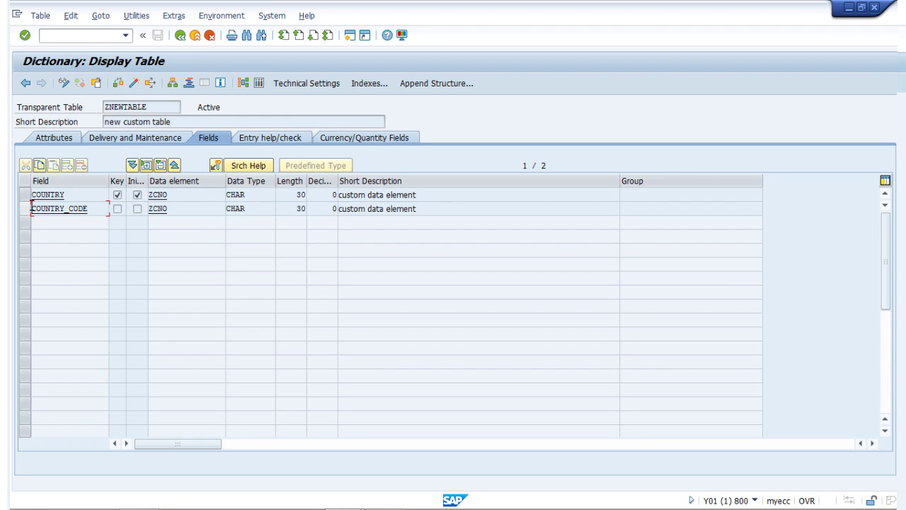
pyautogui.click(180, 36)
pyautogui.click(106, 383)
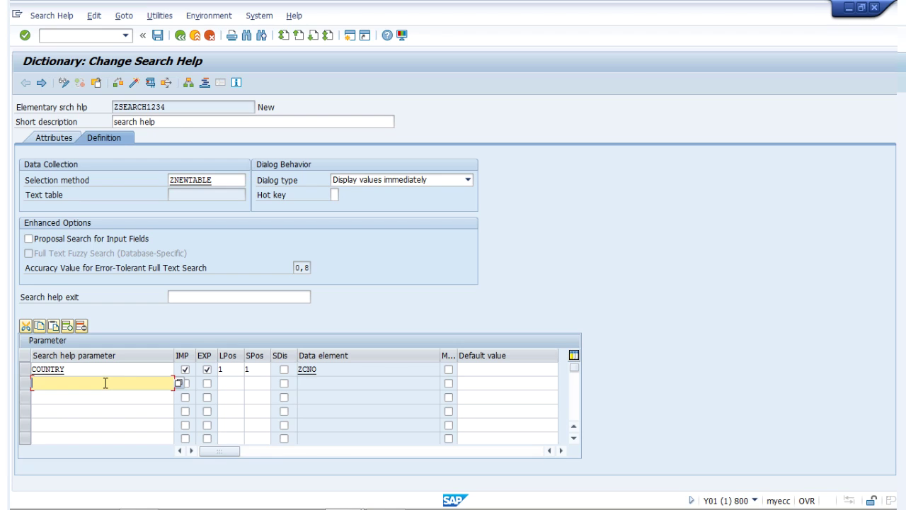
pyautogui.hotkey('ctrl', 'v')
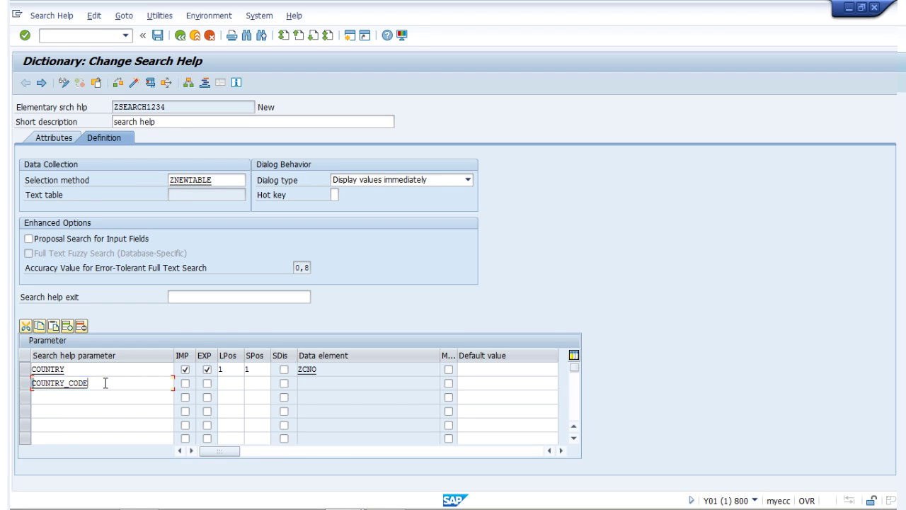
pyautogui.press('Return')
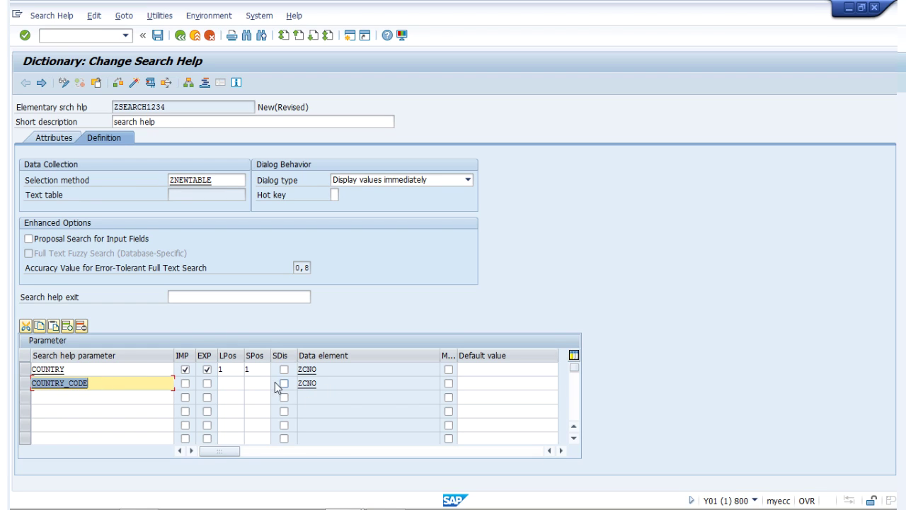
# Mark the COUNTRY_CODE parameter as import and export, set its LPos and SPos to 2, and save the search help
pyautogui.click(185, 384)
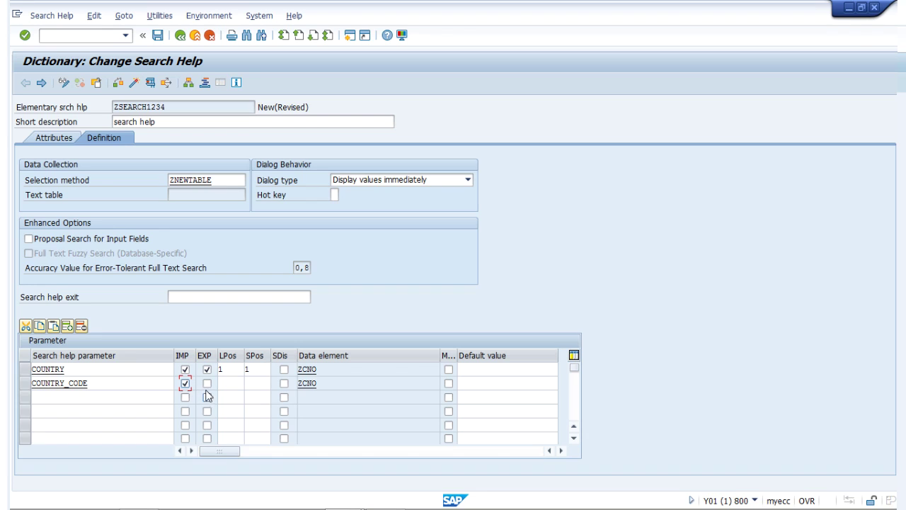
pyautogui.click(208, 386)
pyautogui.click(240, 383)
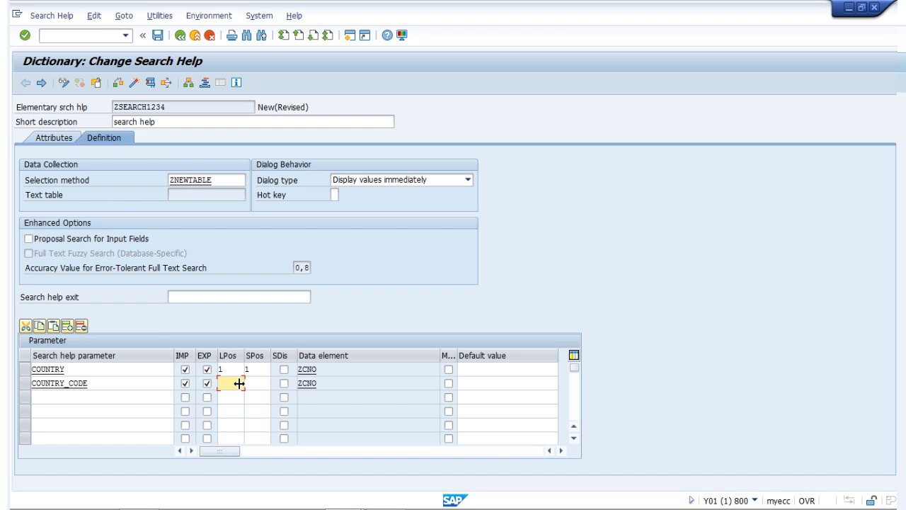
pyautogui.write('2')
pyautogui.click(257, 384)
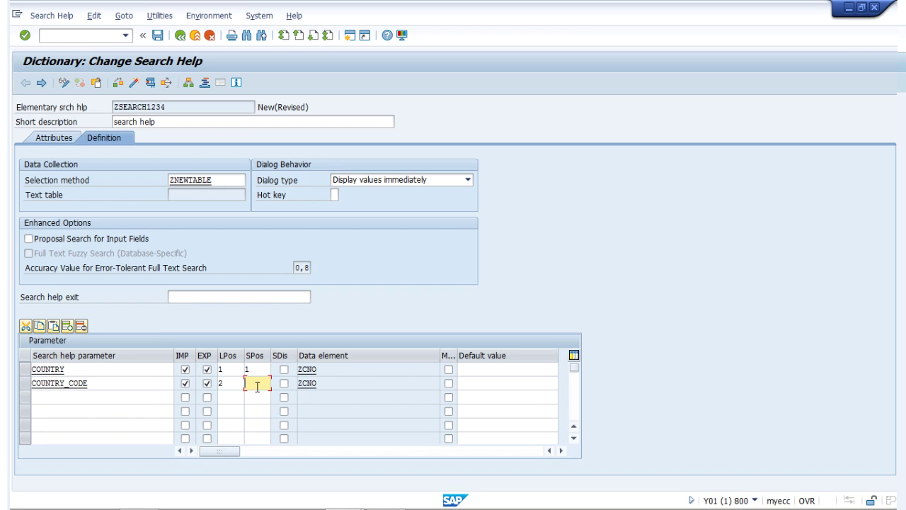
pyautogui.write('2')
pyautogui.click(158, 35)
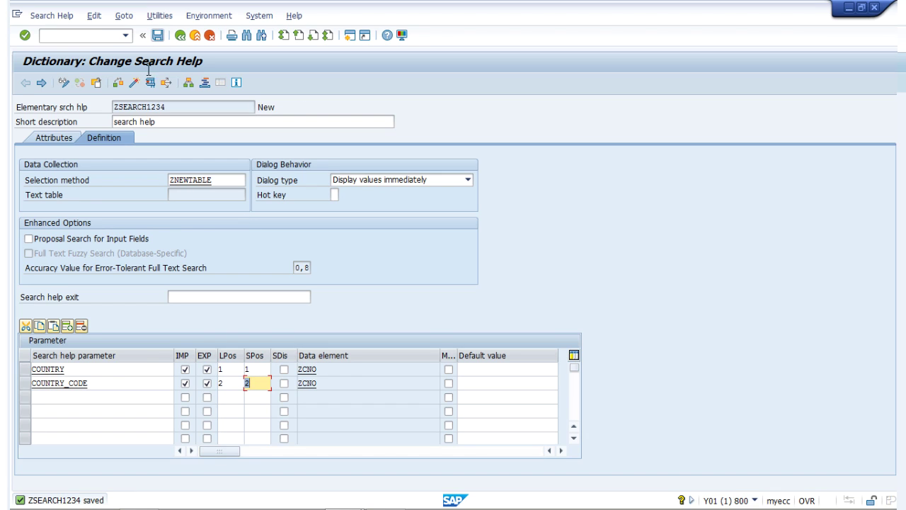
# Check the search help ZSEARCH1234 for consistency and activate it
pyautogui.click(118, 82)
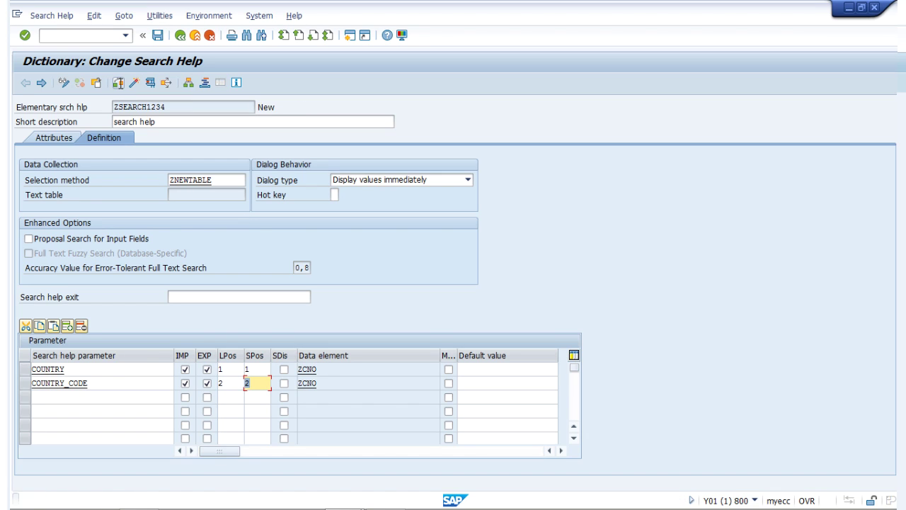
pyautogui.click(134, 83)
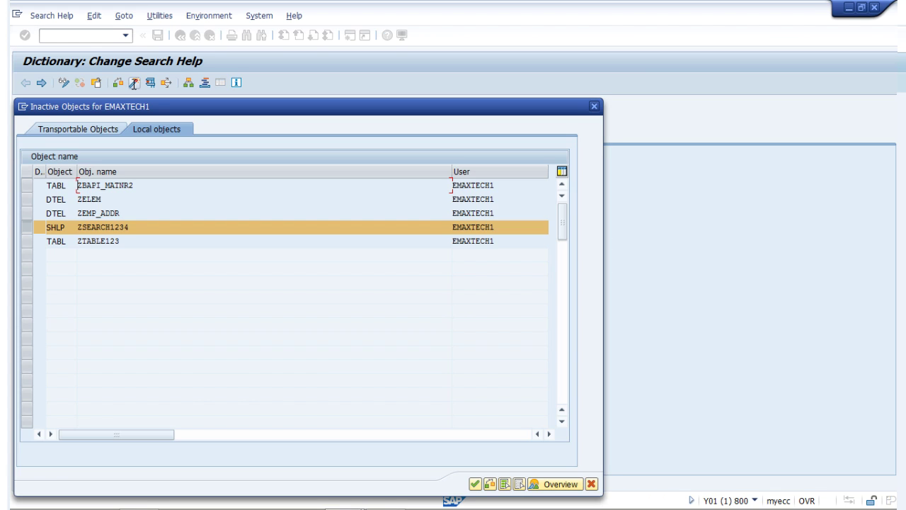
pyautogui.press('Return')
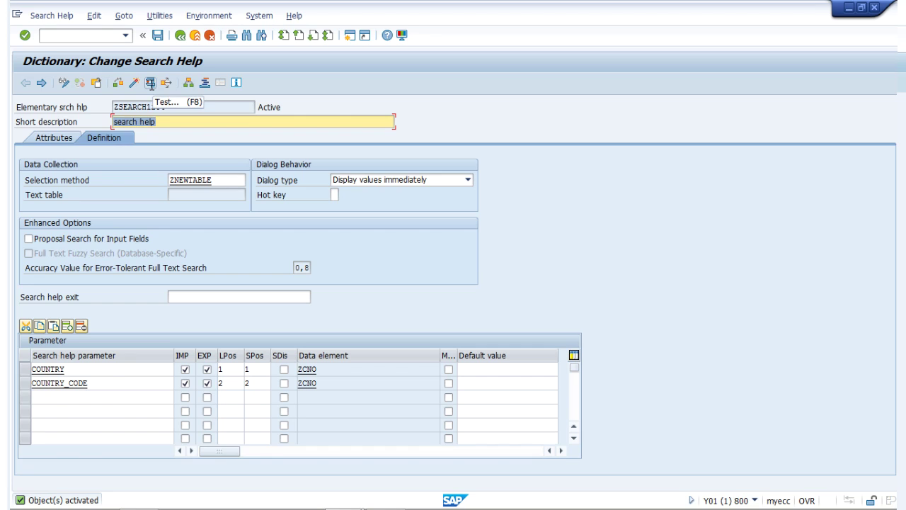
# Test the search help by displaying the value list for the COUNTRY parameter, and close the test
pyautogui.click(150, 83)
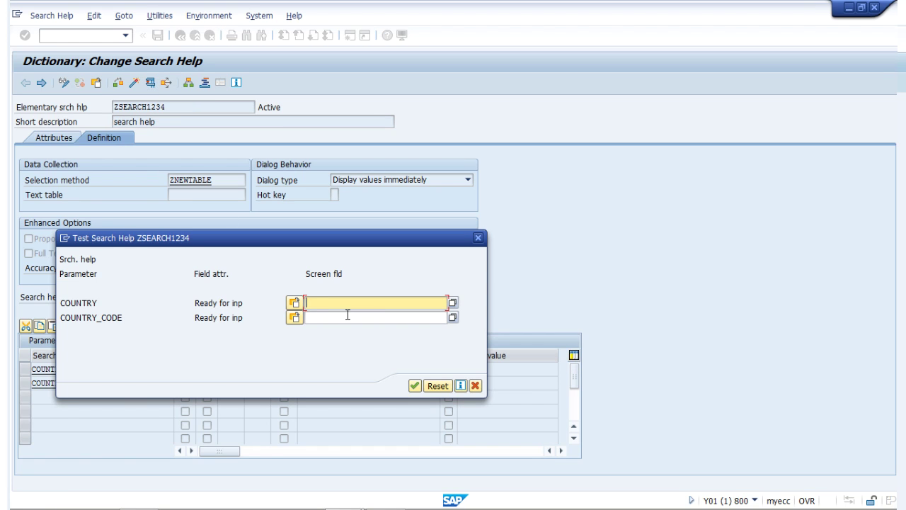
pyautogui.click(98, 306)
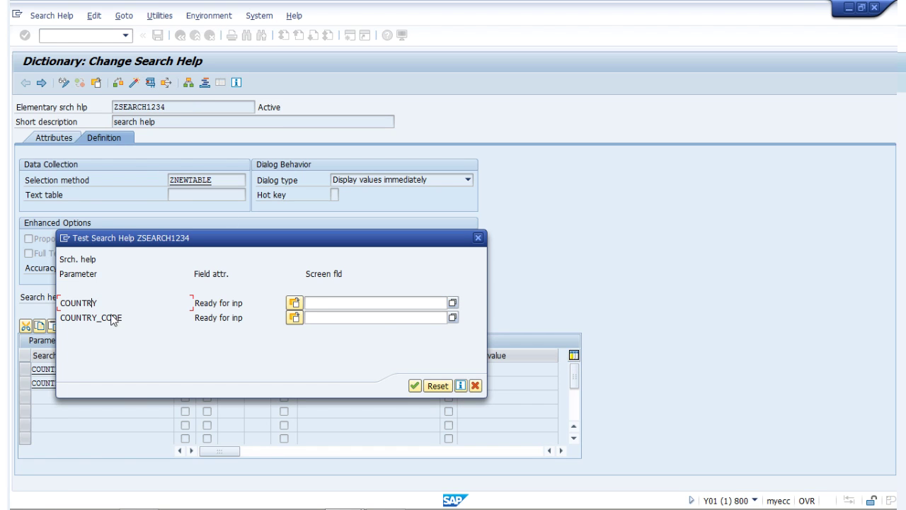
pyautogui.click(348, 305)
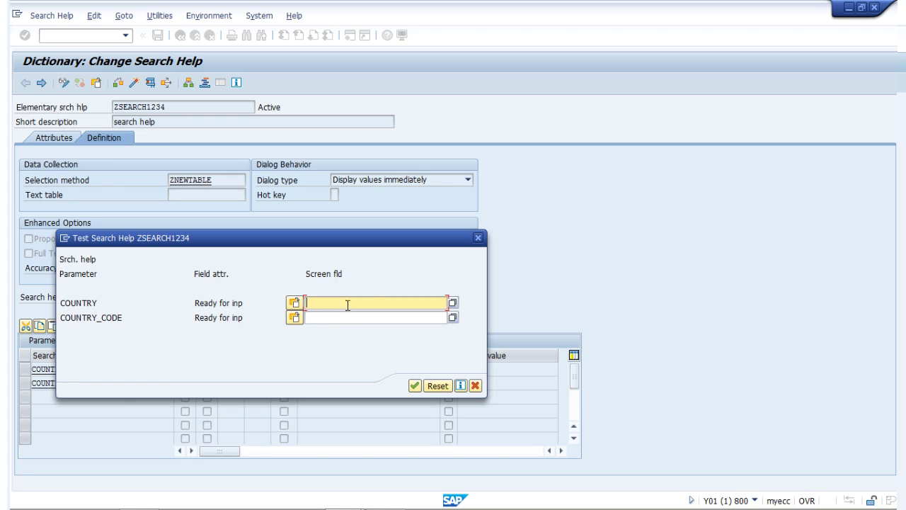
pyautogui.click(357, 318)
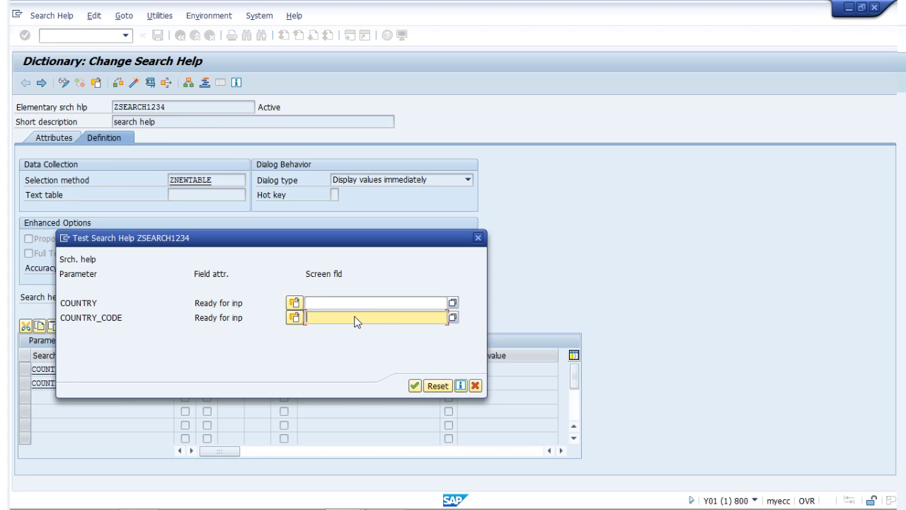
pyautogui.click(452, 302)
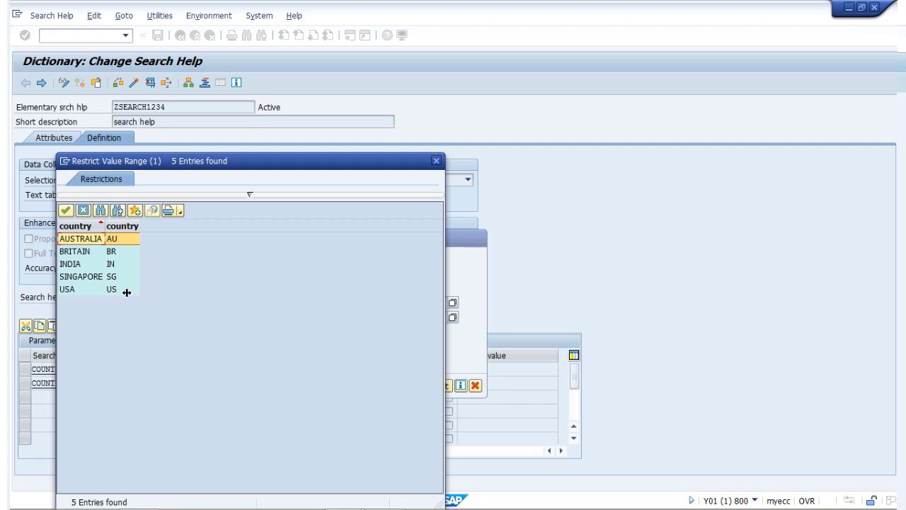
pyautogui.click(436, 161)
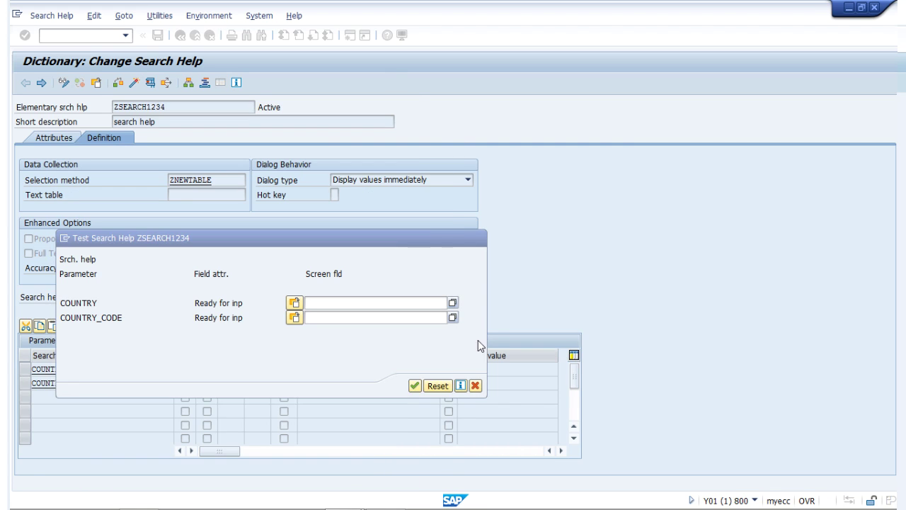
pyautogui.click(475, 385)
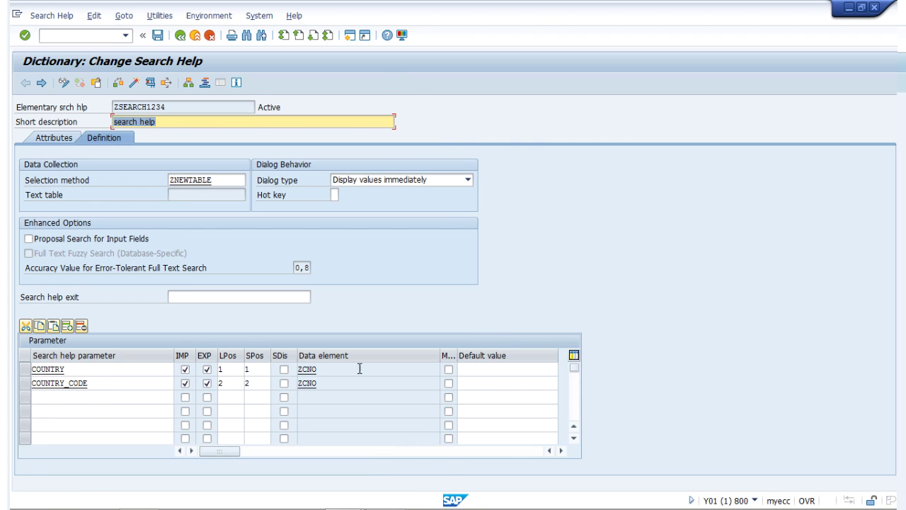
# Swap the parameter order by setting LPos and SPos to 2 for COUNTRY and to 1 for COUNTRY_CODE
pyautogui.click(236, 368)
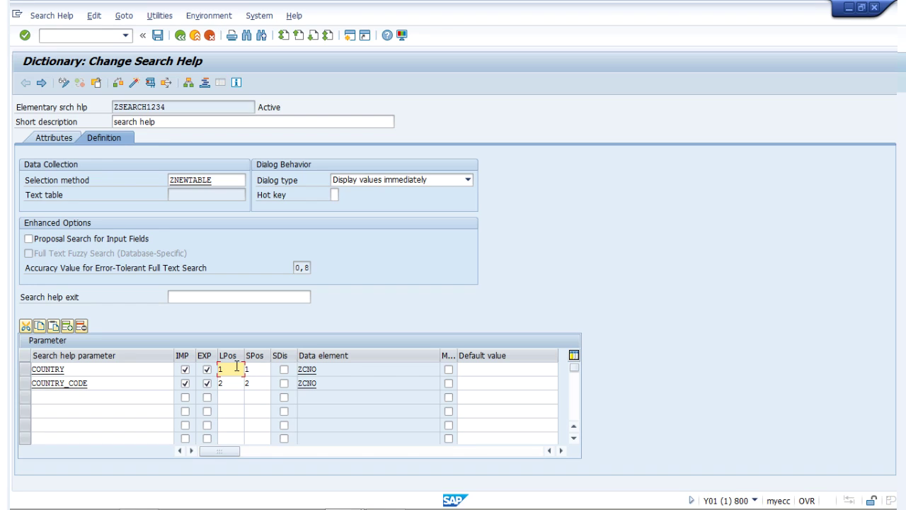
pyautogui.write('2')
pyautogui.click(255, 368)
pyautogui.click(237, 382)
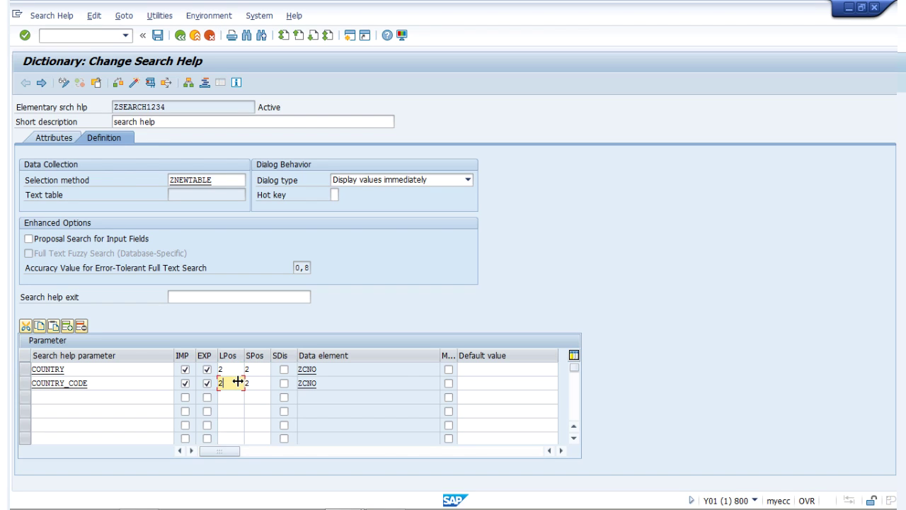
pyautogui.write('1')
pyautogui.click(253, 383)
pyautogui.write('1')
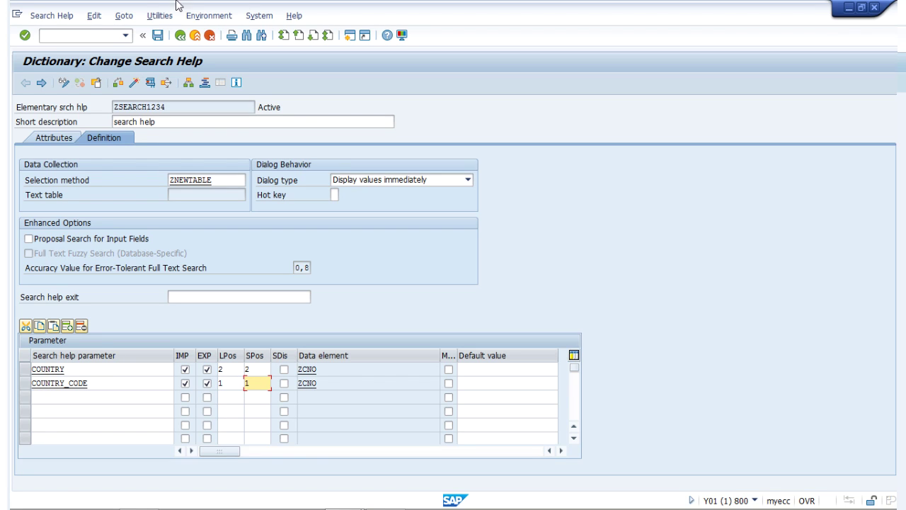
# Save the search help with its changed parameter positions, then check and activate it again
pyautogui.click(157, 35)
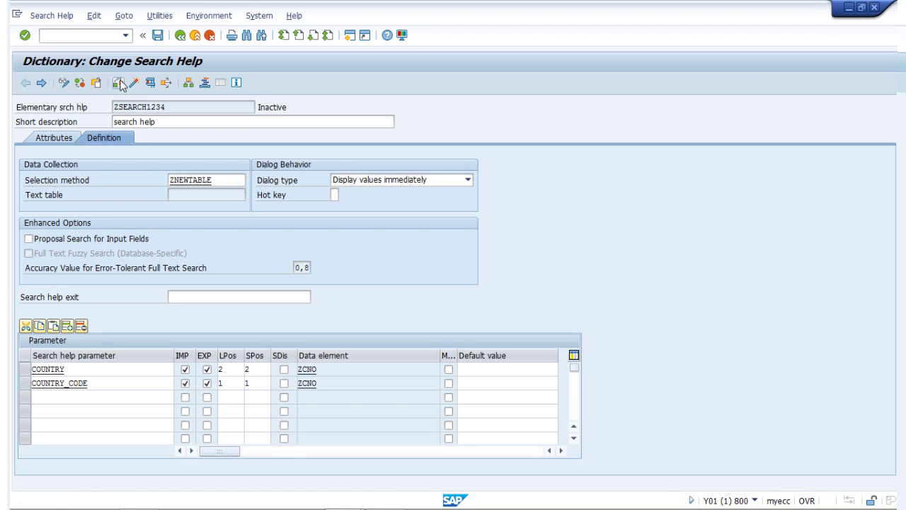
pyautogui.click(119, 83)
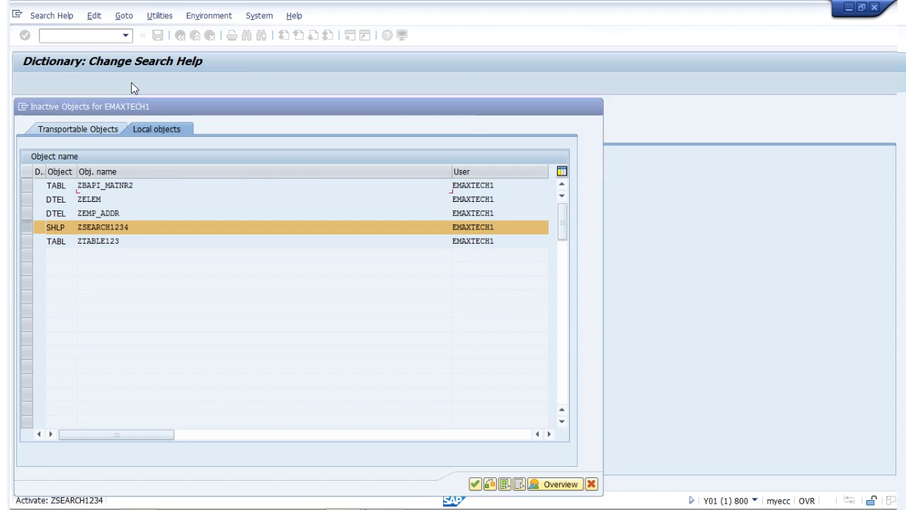
pyautogui.press('Return')
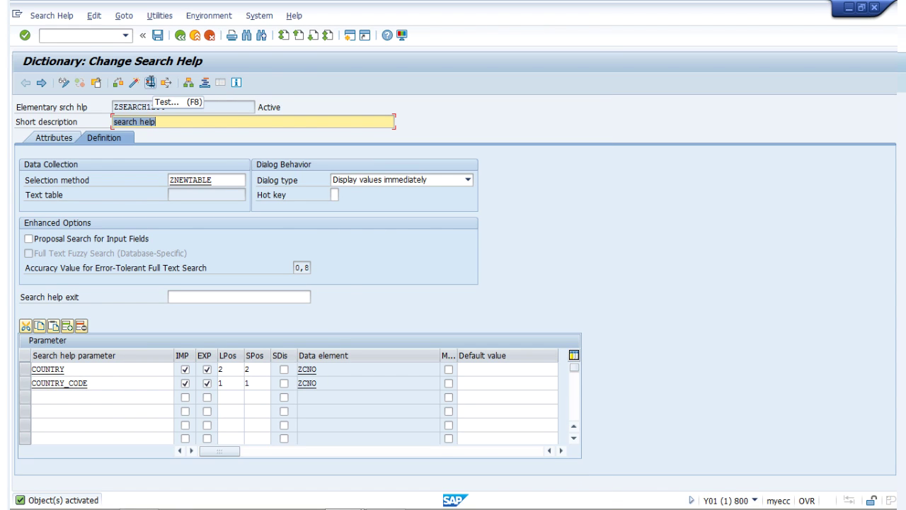
# Retest the search help to examine the column order in the COUNTRY value list, and close the test
pyautogui.click(151, 83)
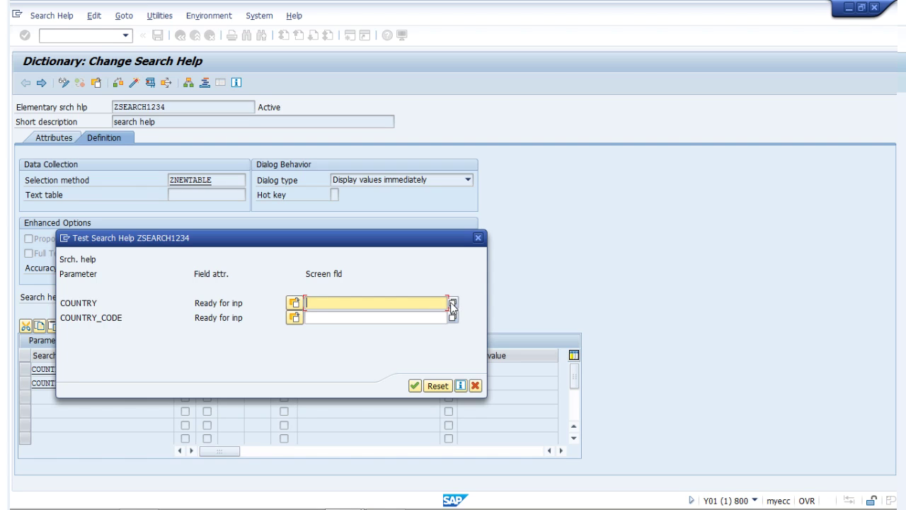
pyautogui.click(452, 304)
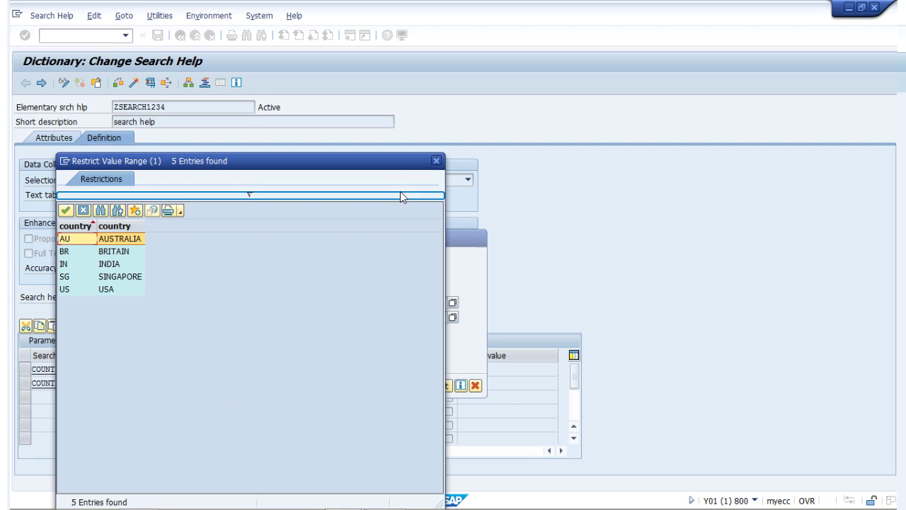
pyautogui.click(436, 161)
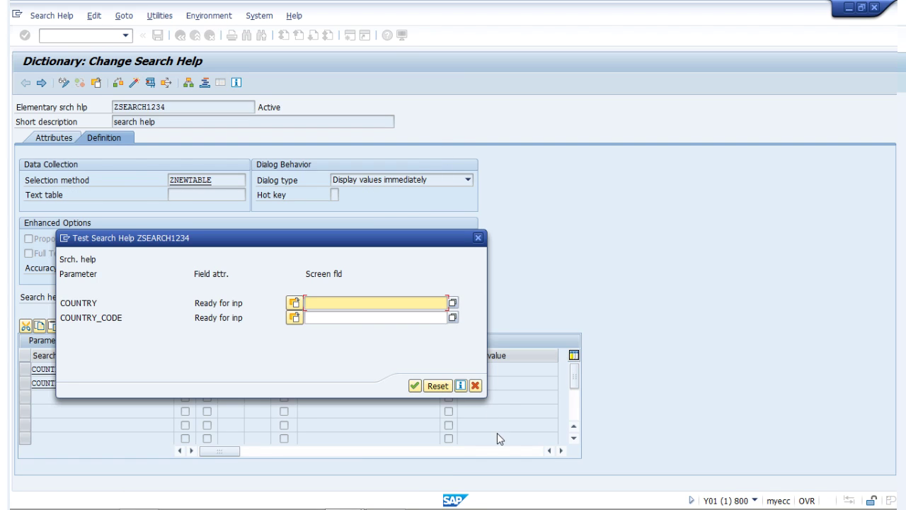
pyautogui.click(476, 384)
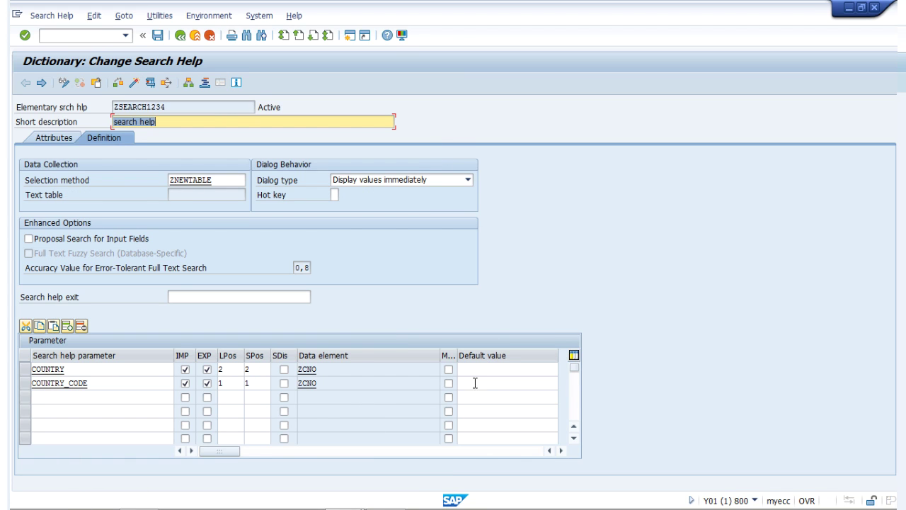